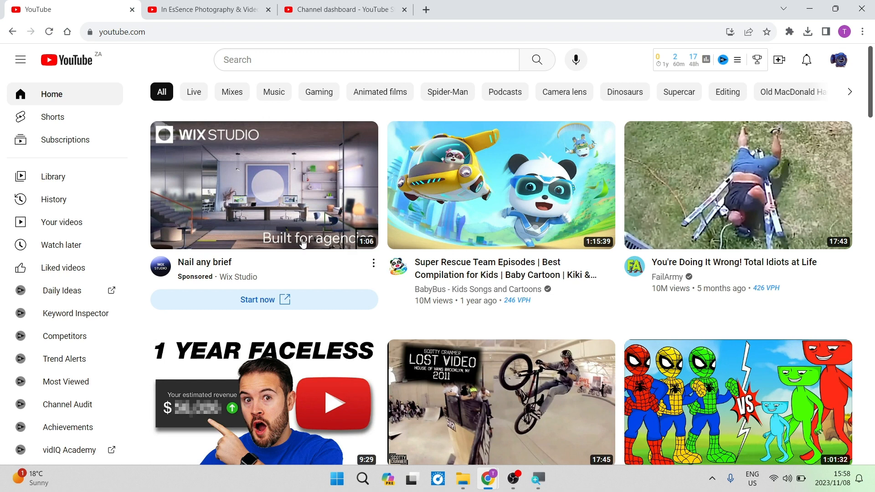
scroll(303, 241, "down", 6)
scroll(303, 243, "down", 6)
scroll(303, 243, "up", 10)
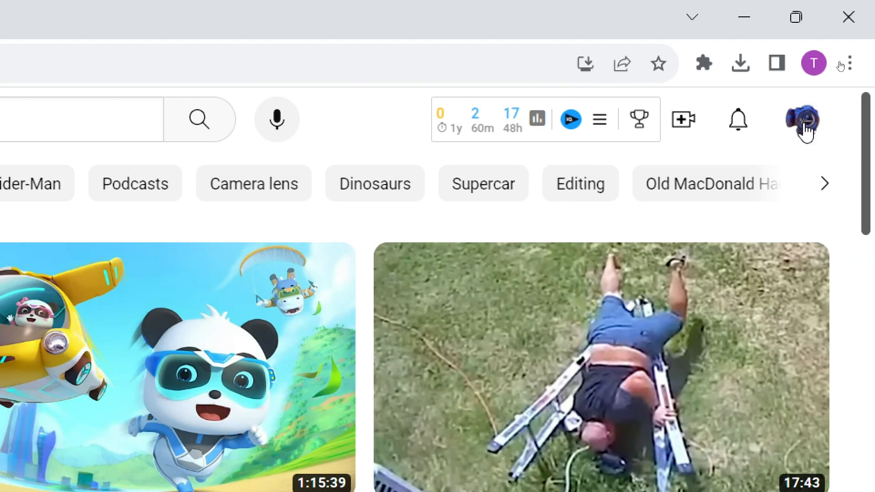
View the account options and open the Community page of the In EsSence Photography & Videography channel
left_click(805, 131)
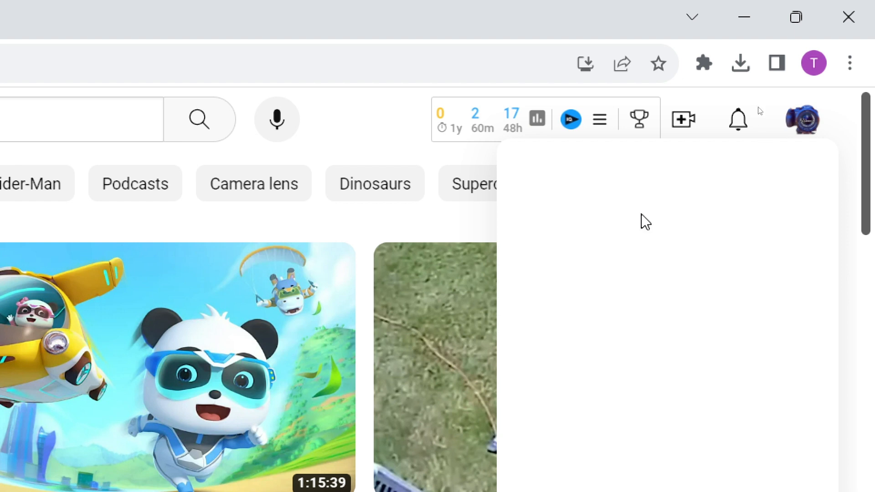
scroll(641, 214, "down", 2)
scroll(642, 214, "up", 2)
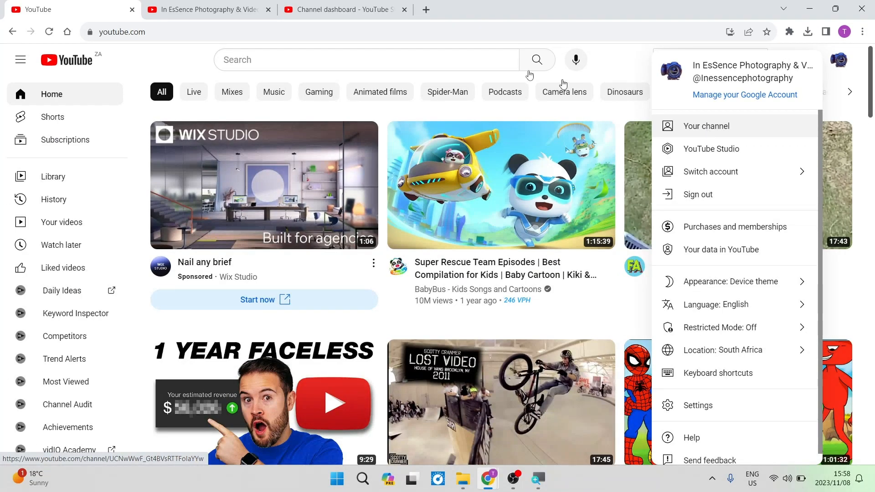
left_click(196, 13)
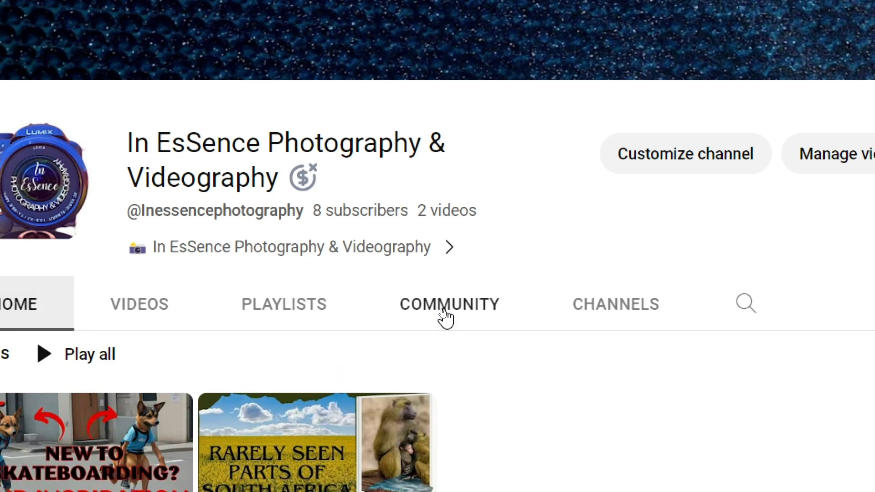
left_click(442, 310)
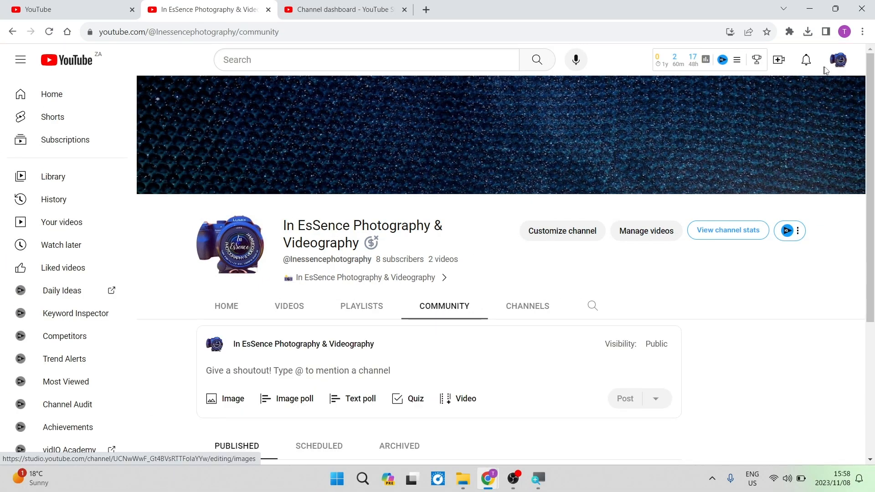
Switch to the YouTube Studio channel dashboard and start creating a new post from there
left_click(838, 60)
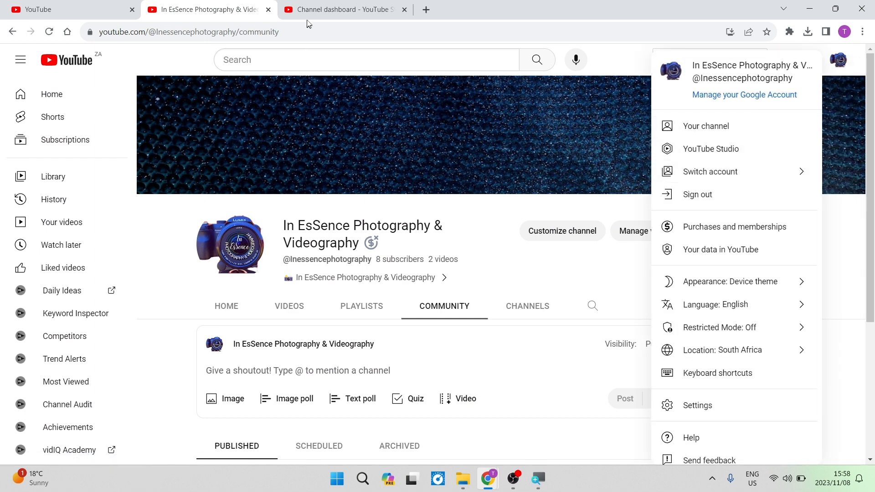
left_click(336, 9)
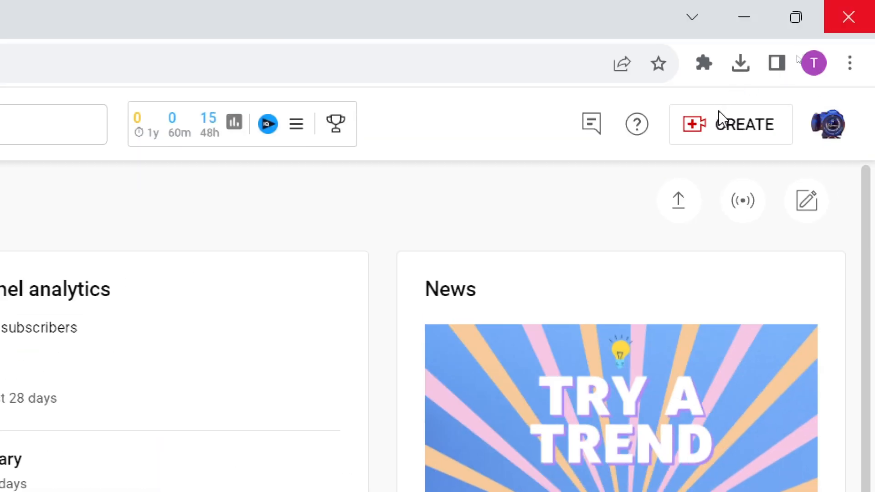
left_click(721, 138)
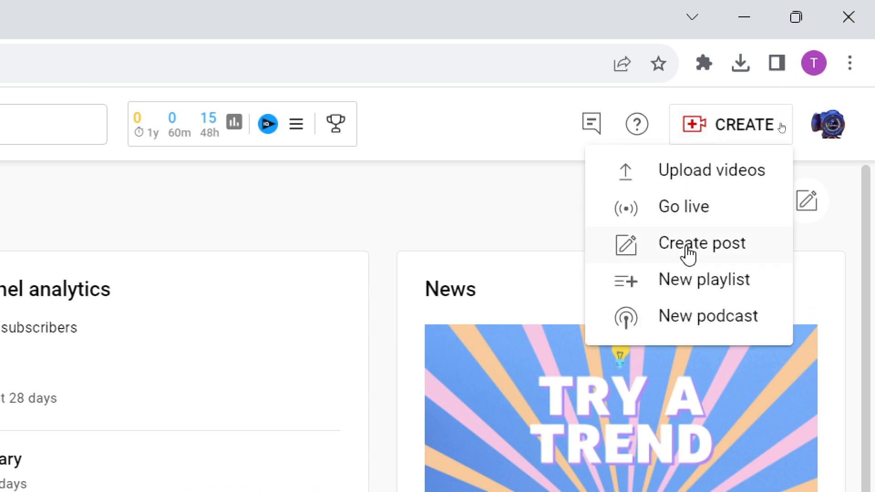
left_click(688, 253)
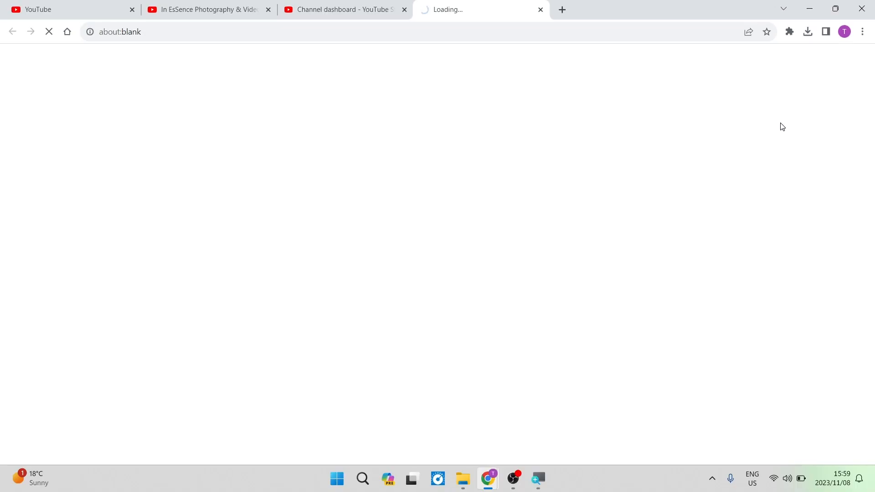
Return to the channel's Community page, dismiss the account options and bring the post composer into view
left_click(228, 13)
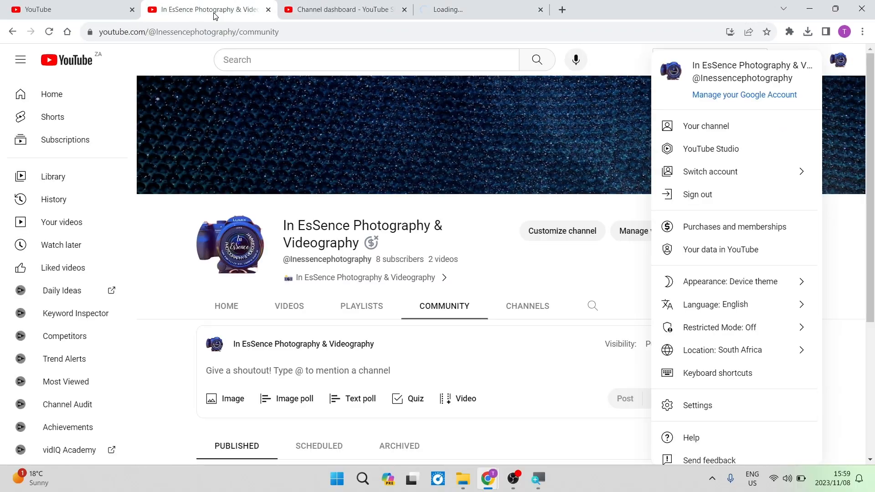
left_click(196, 53)
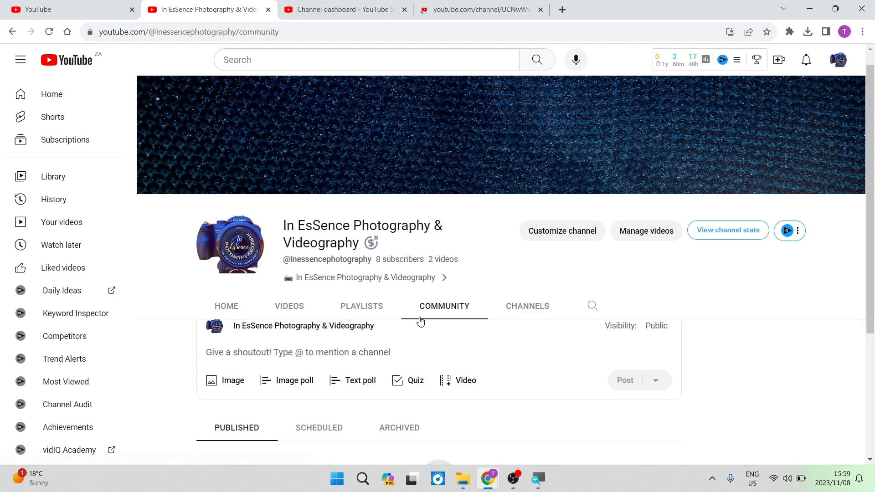
scroll(447, 319, "down", 2)
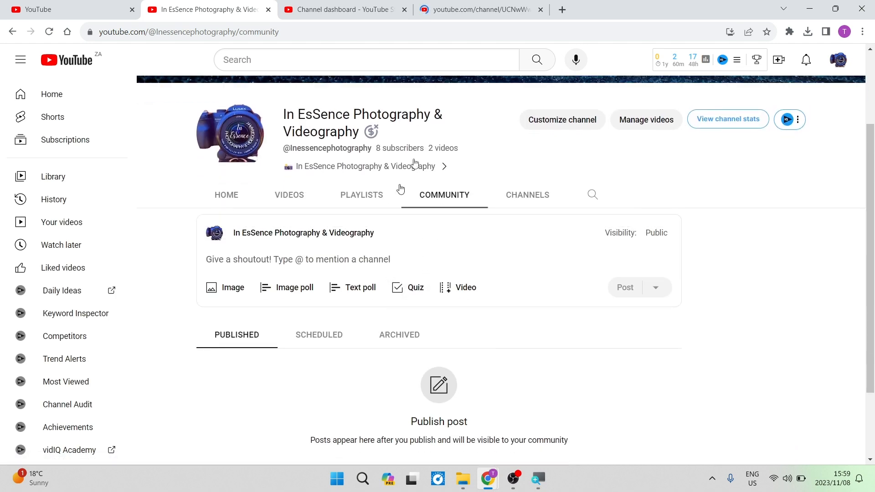
left_click(471, 17)
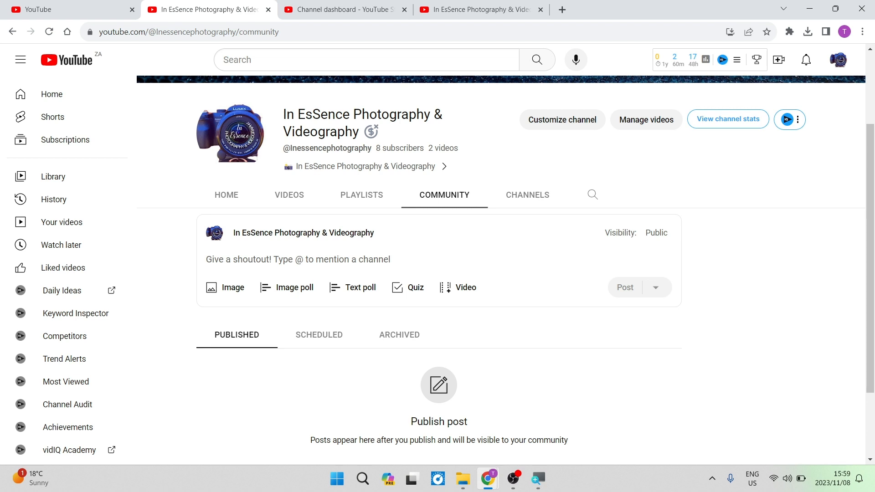
Write "This is a public service announcement!!!" as the community post's text, correcting the spelling of "announcement"
left_click(233, 259)
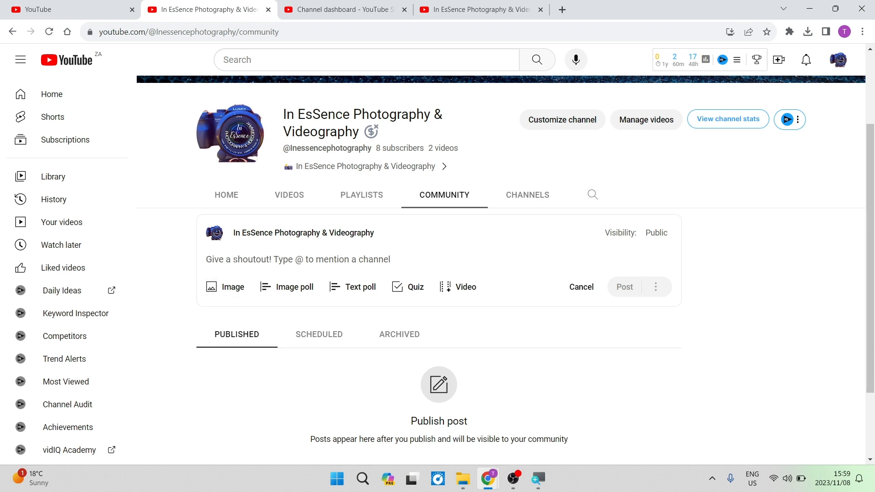
type("This is ")
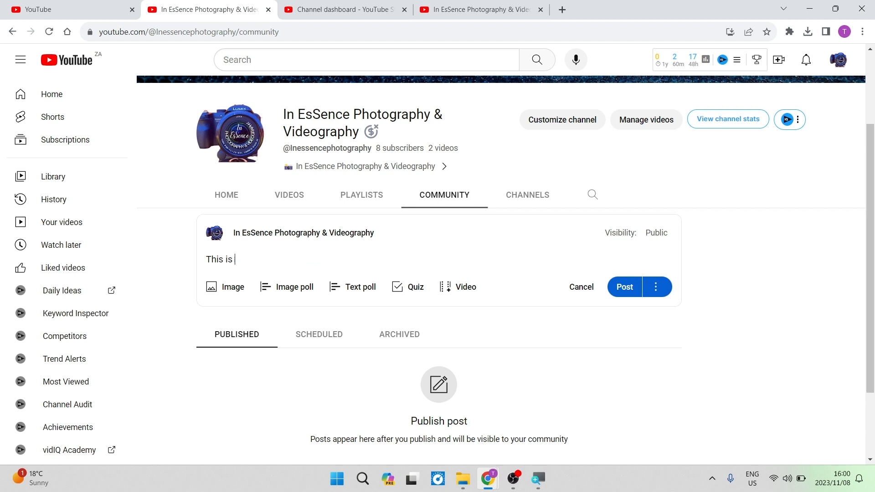
type("a public service anounc")
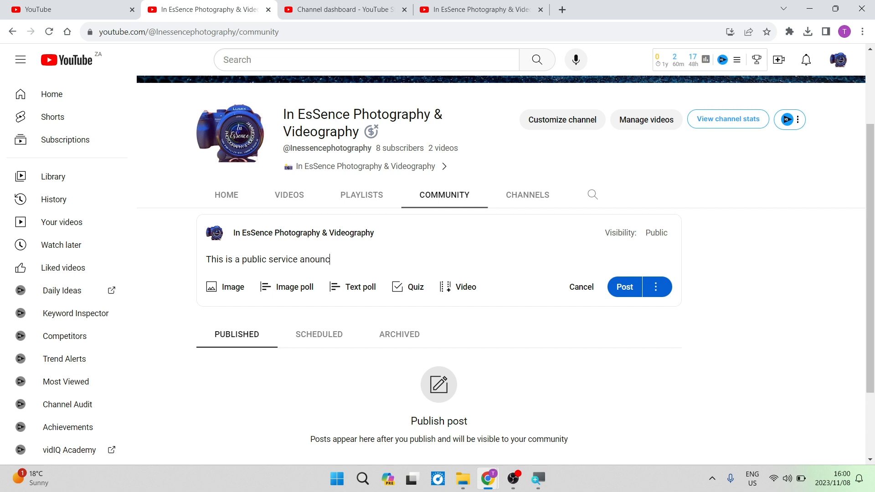
type("ment!!!")
right_click(322, 260)
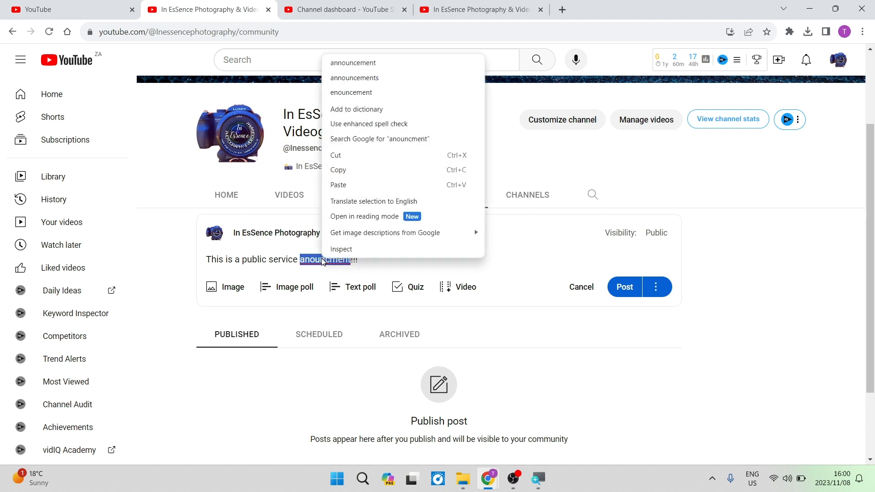
left_click(369, 63)
key("End")
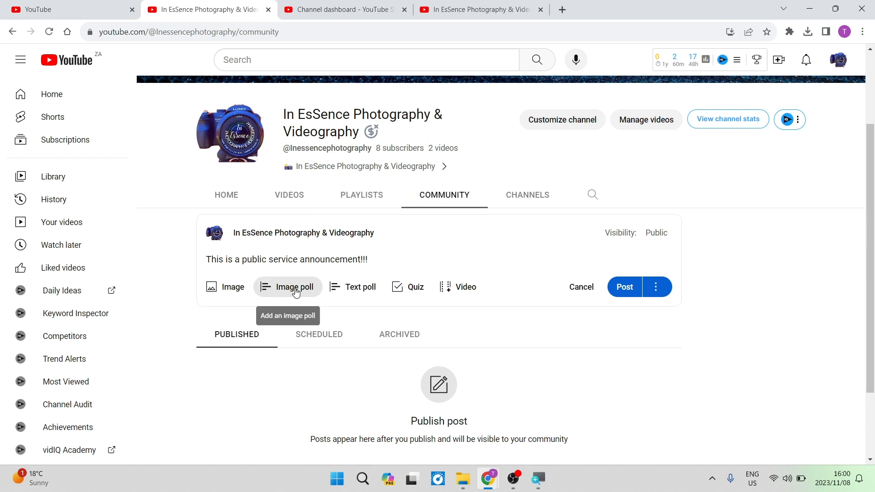
Add a text poll to the post with the options "Answer 1", "Answer 2" and "Answer 3"
left_click(357, 292)
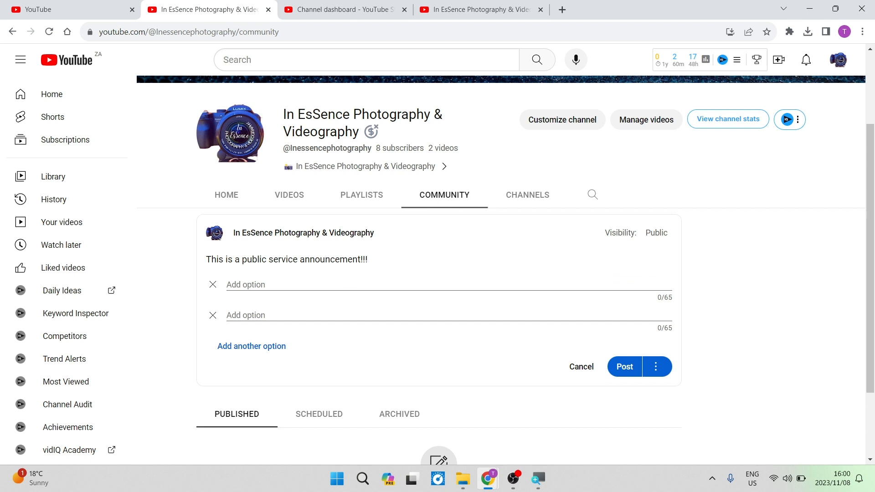
left_click(361, 283)
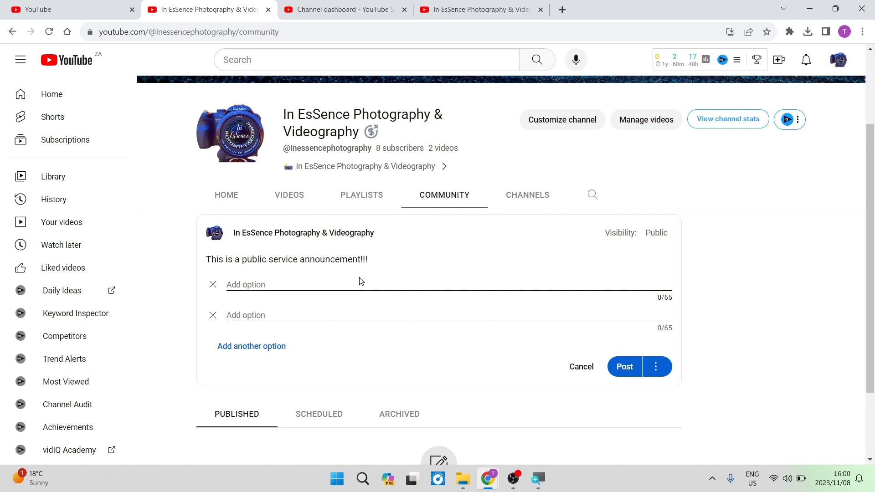
type("Answer 1")
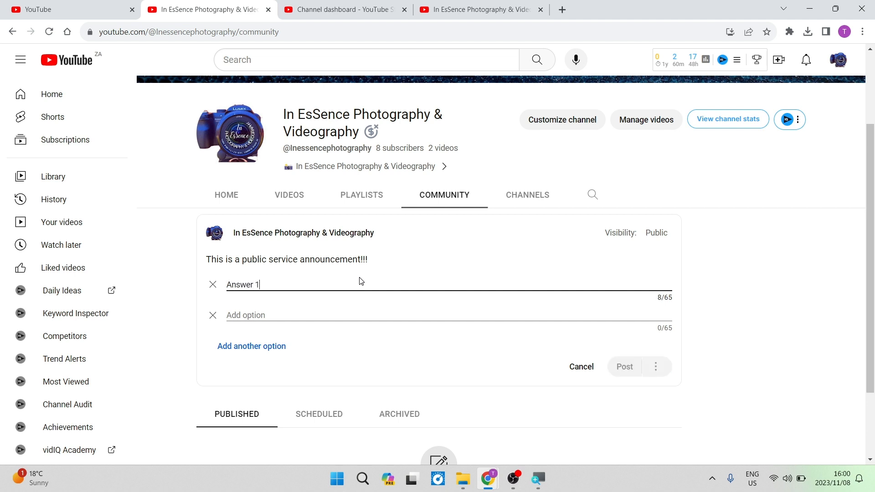
left_click(358, 313)
type("A")
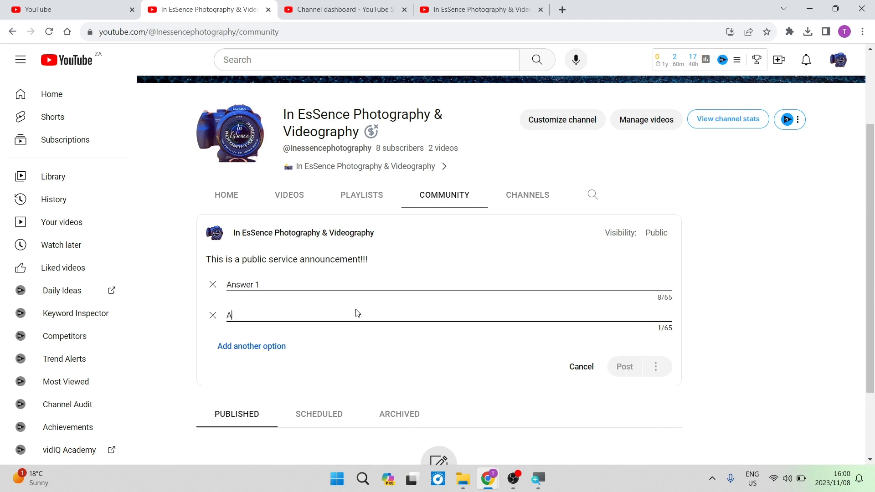
type("nswer")
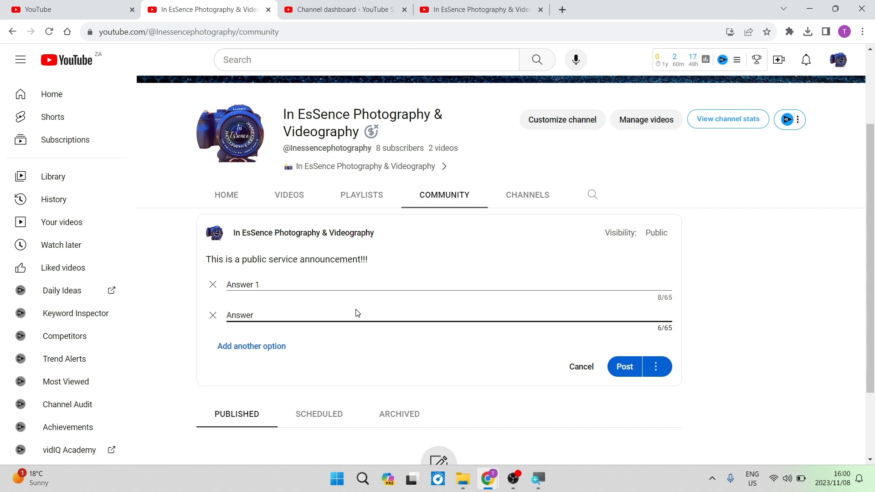
type(" 2")
scroll(362, 345, "down", 1)
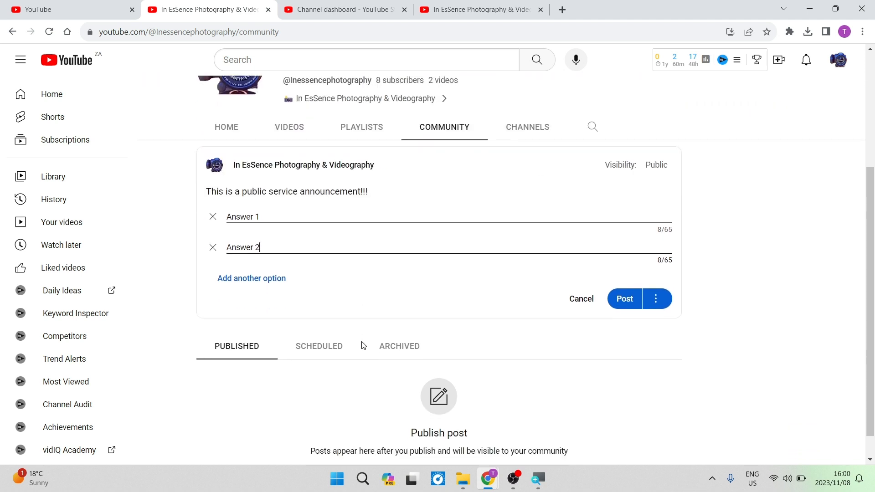
left_click(264, 284)
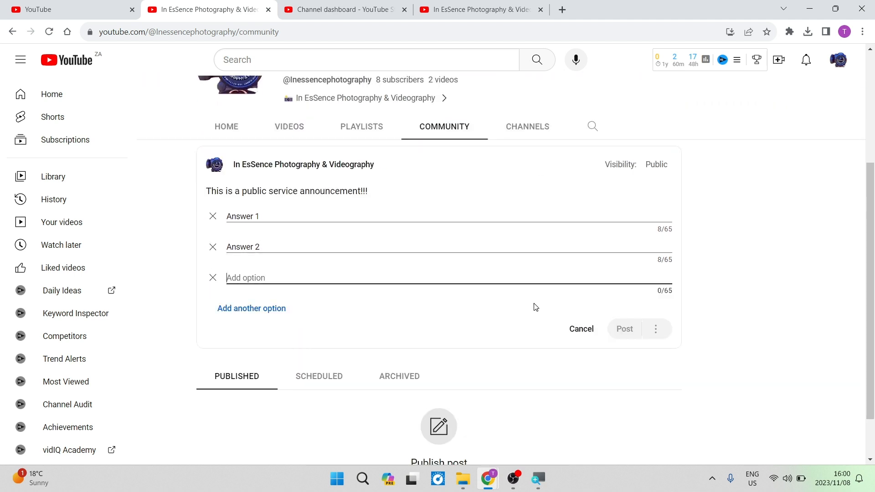
type("Answer 3")
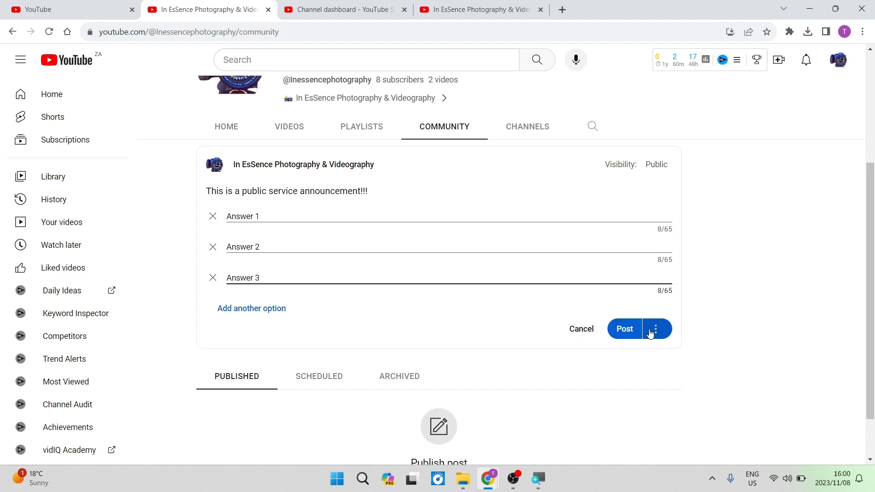
Open the post's scheduling settings to review the date, time and time zone choices, and cancel scheduling
left_click(652, 332)
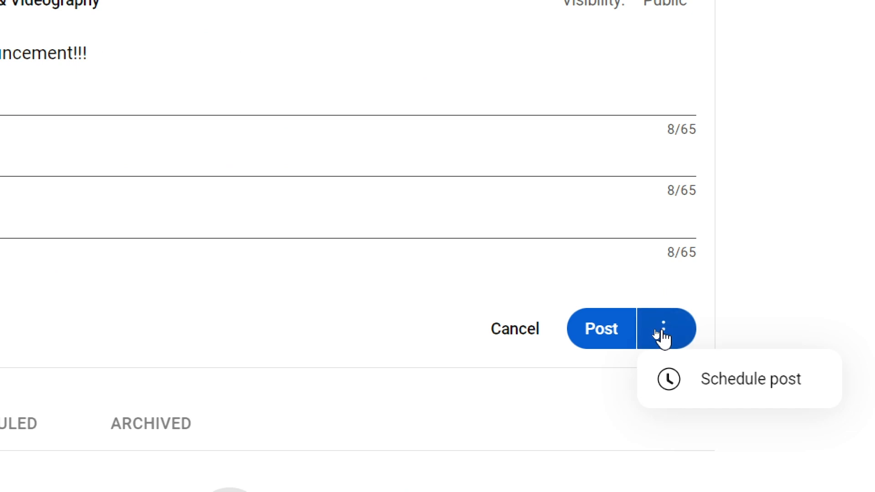
left_click(737, 385)
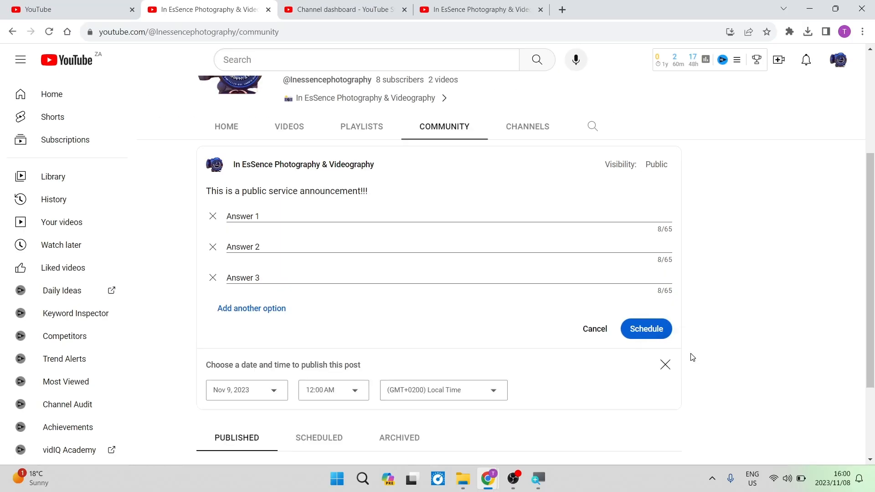
scroll(399, 352, "down", 3)
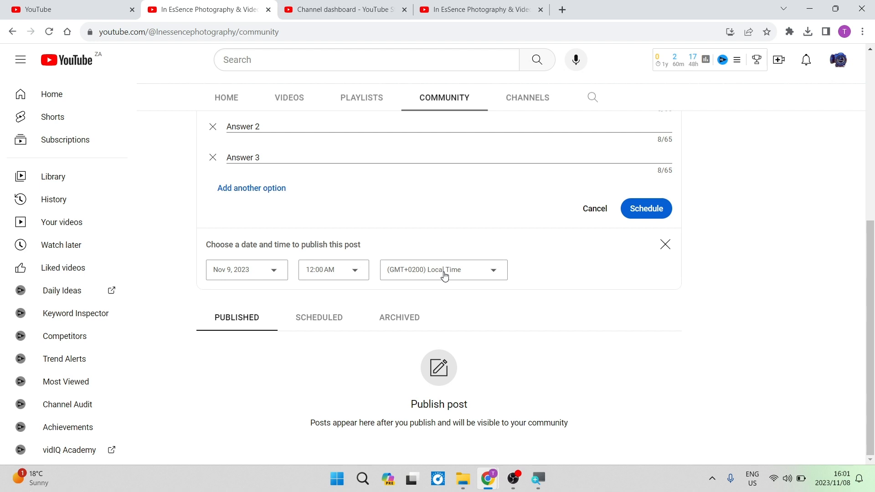
scroll(438, 184, "up", 4)
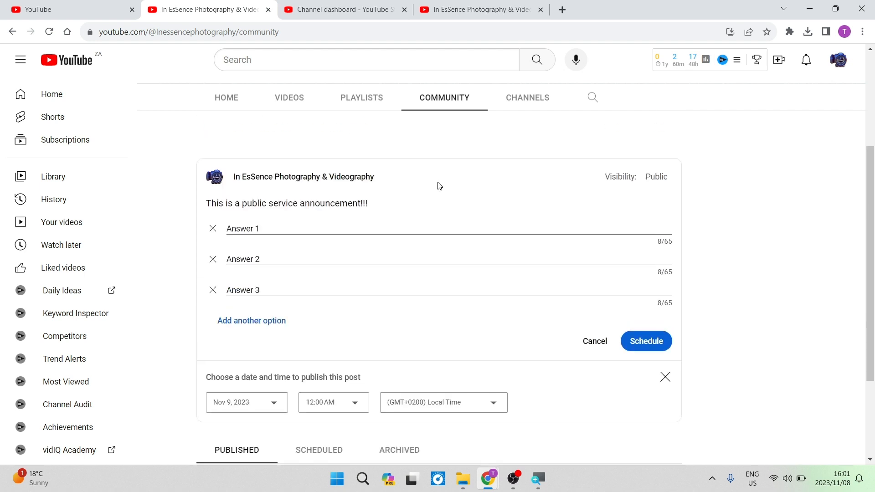
scroll(438, 182, "up", 1)
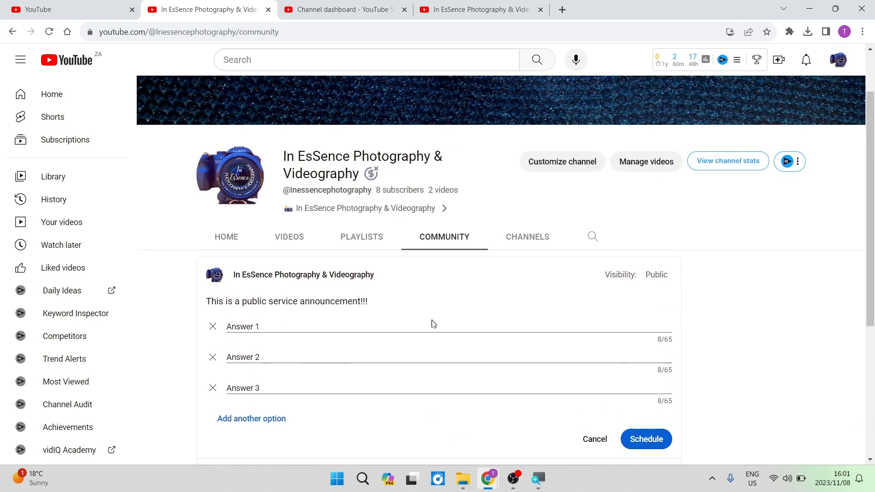
scroll(432, 320, "down", 2)
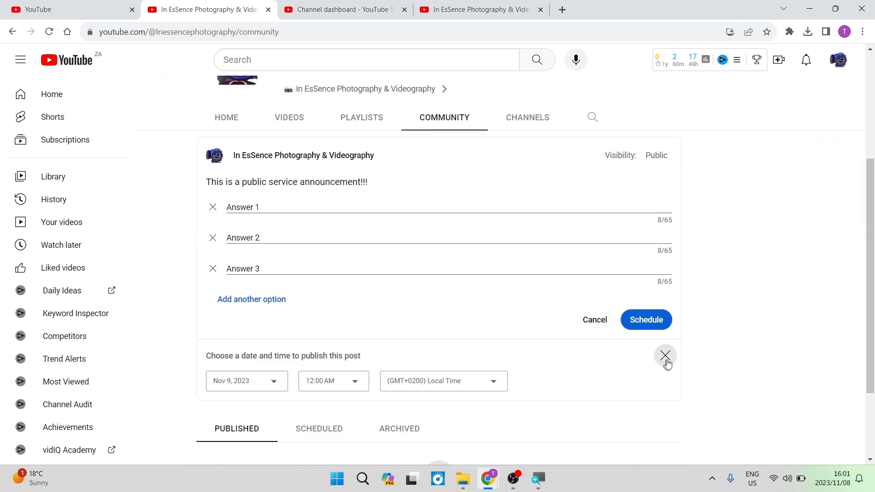
left_click(665, 356)
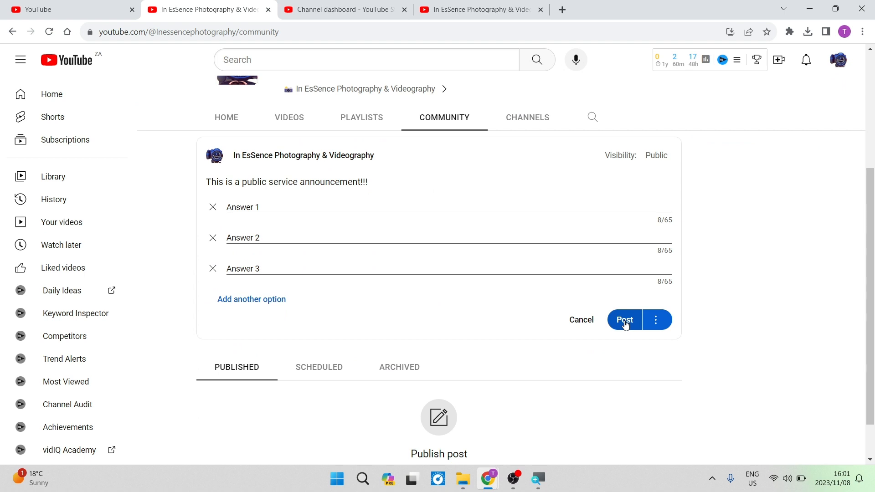
scroll(404, 218, "up", 2)
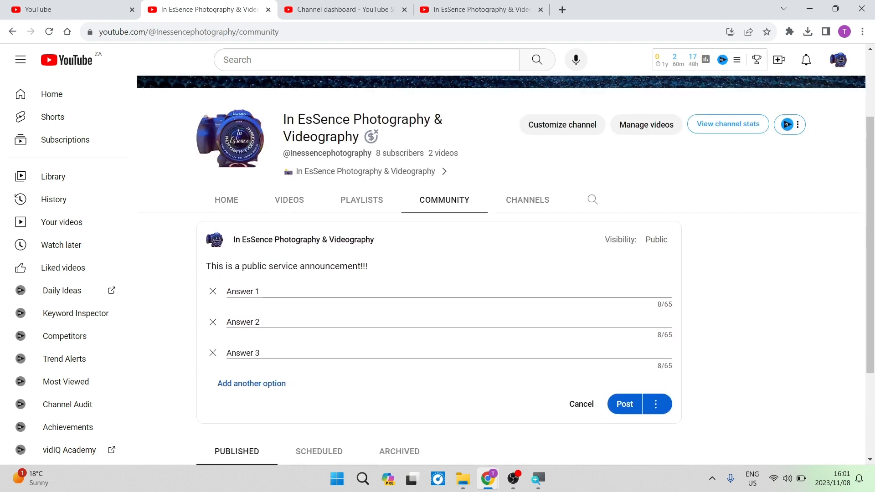
scroll(267, 253, "up", 1)
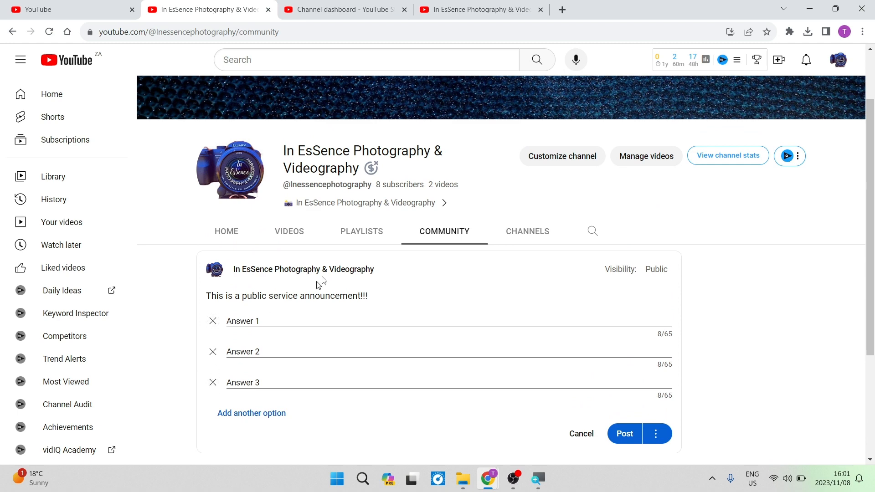
scroll(436, 280, "up", 3)
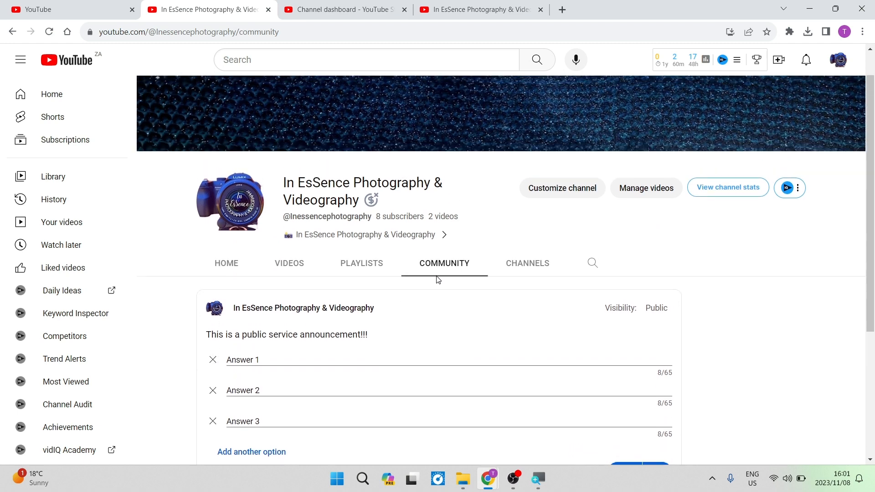
scroll(436, 280, "down", 4)
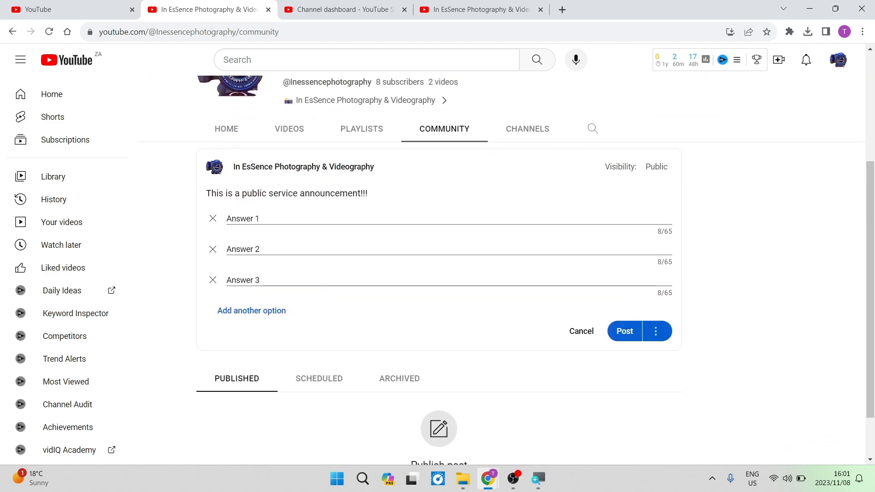